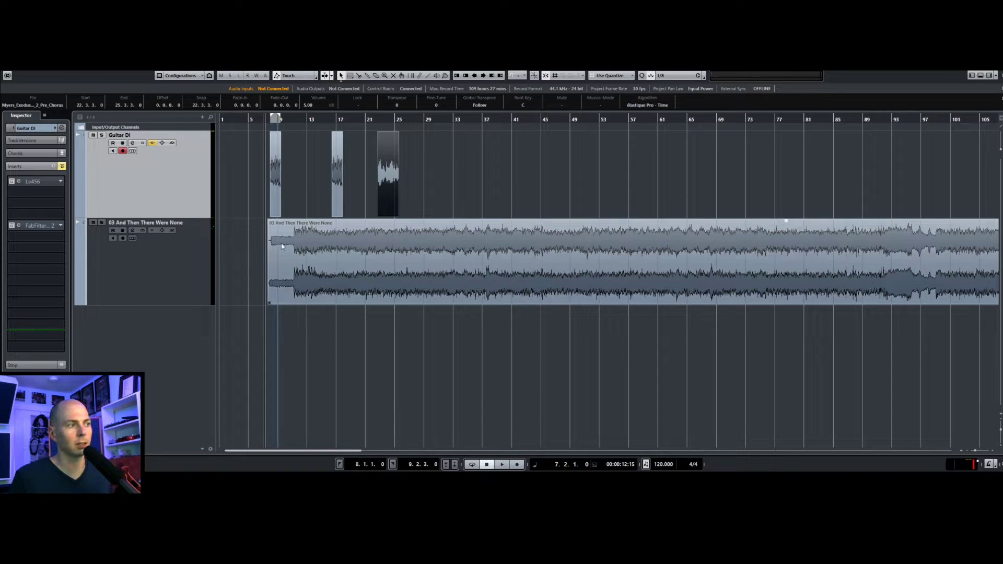
Solo the reference track '03 And Then There Were None' and audition it zoomed in around bar 8
click(188, 263)
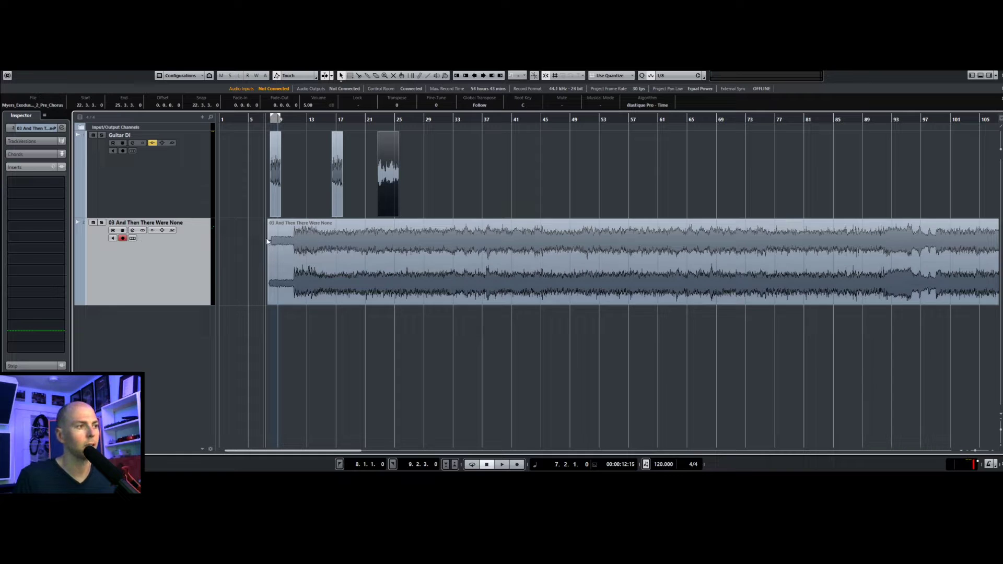
click(101, 223)
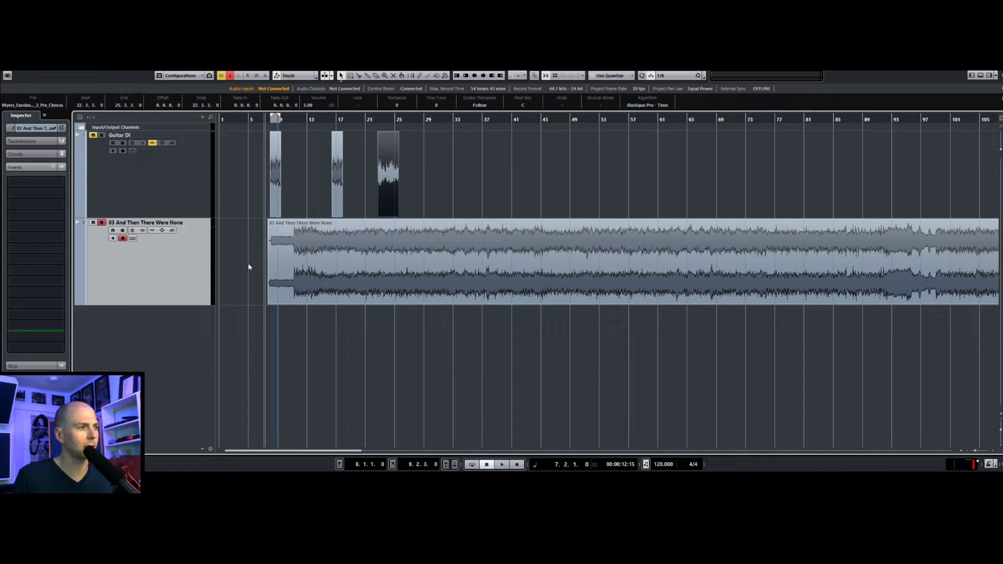
drag(276, 126, 271, 133)
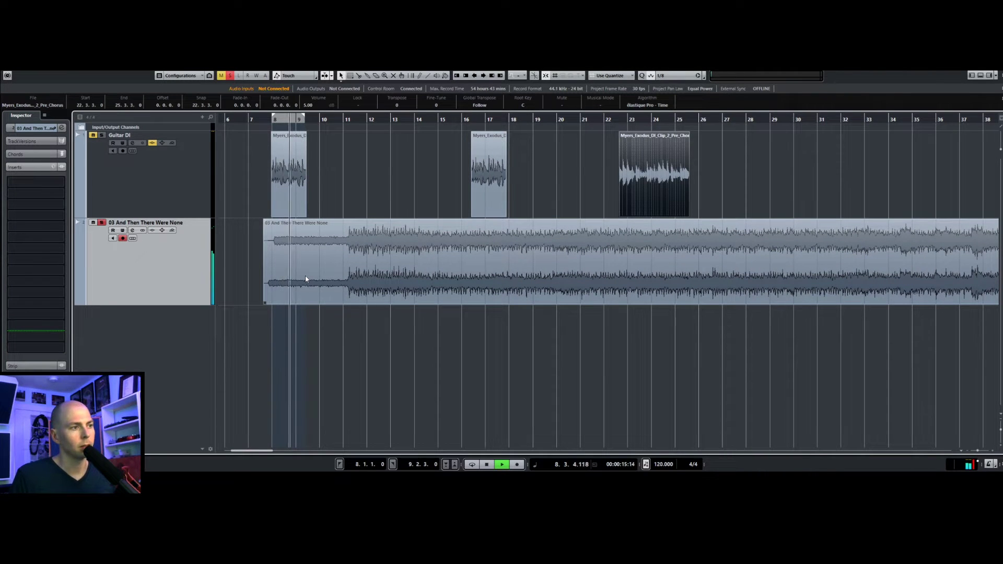
key(space)
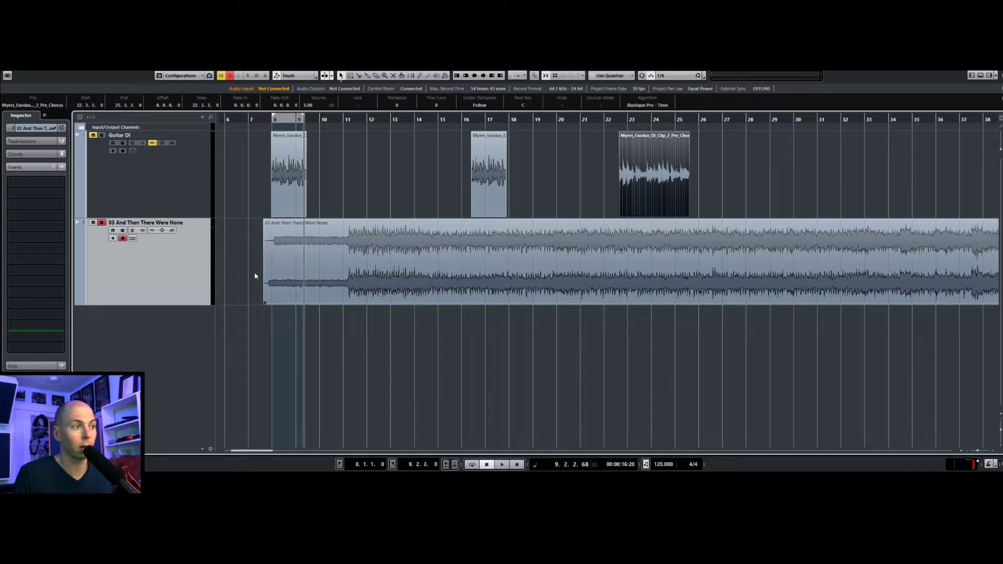
key(Up)
Play the Guitar DI from bar 8, then open its Le456 amp editor and position it above the tracks
click(273, 119)
key(g)
key(g)
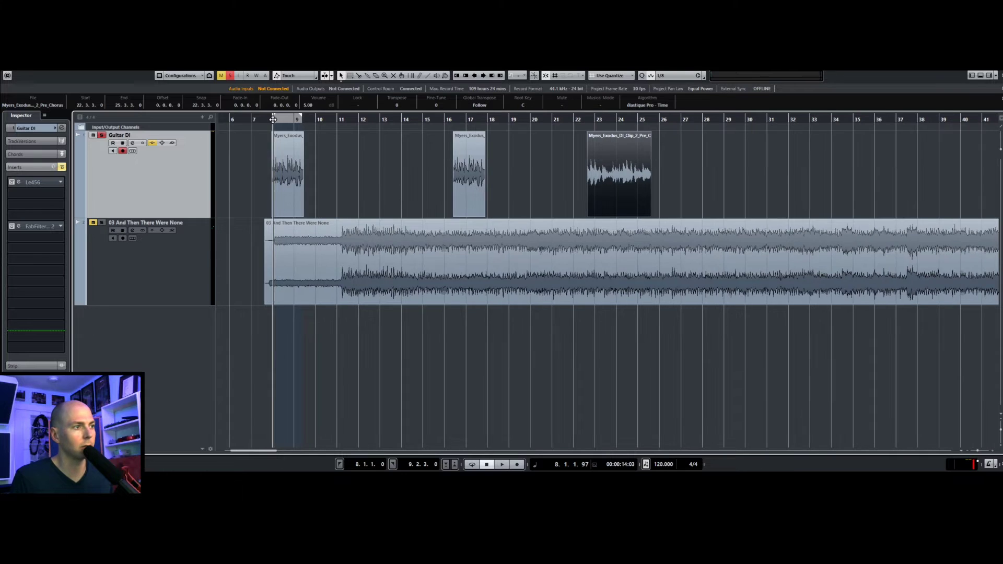
key(space)
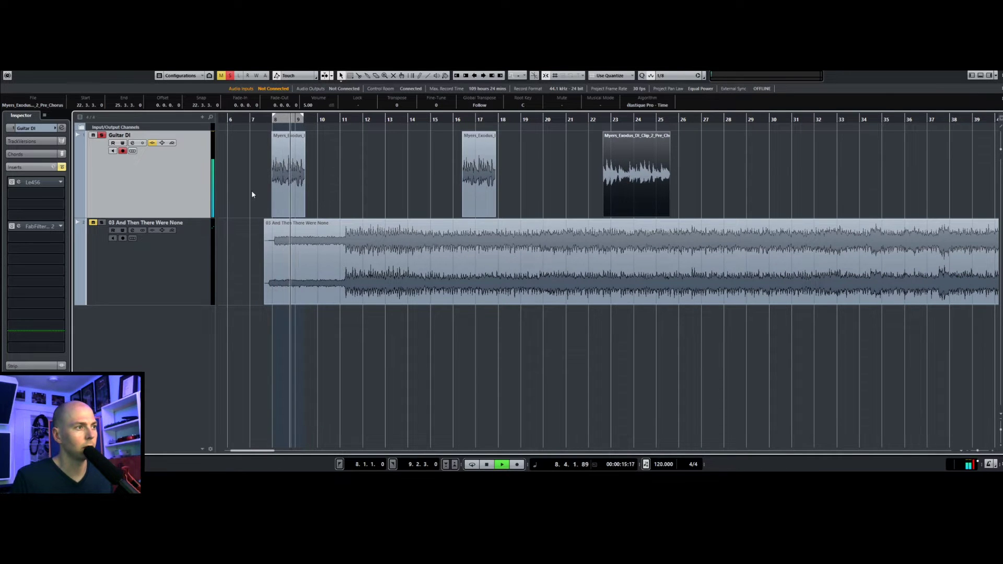
key(space)
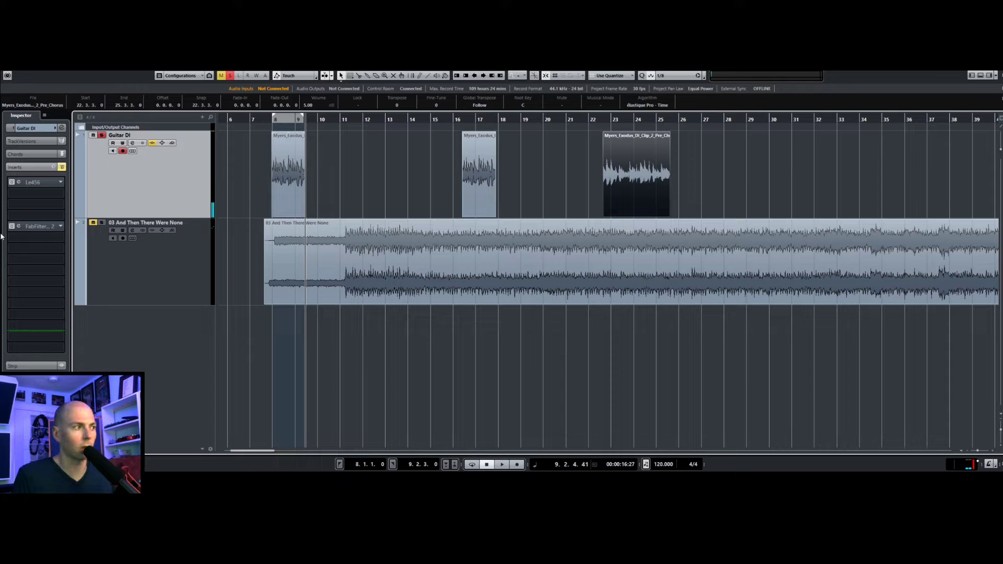
click(35, 181)
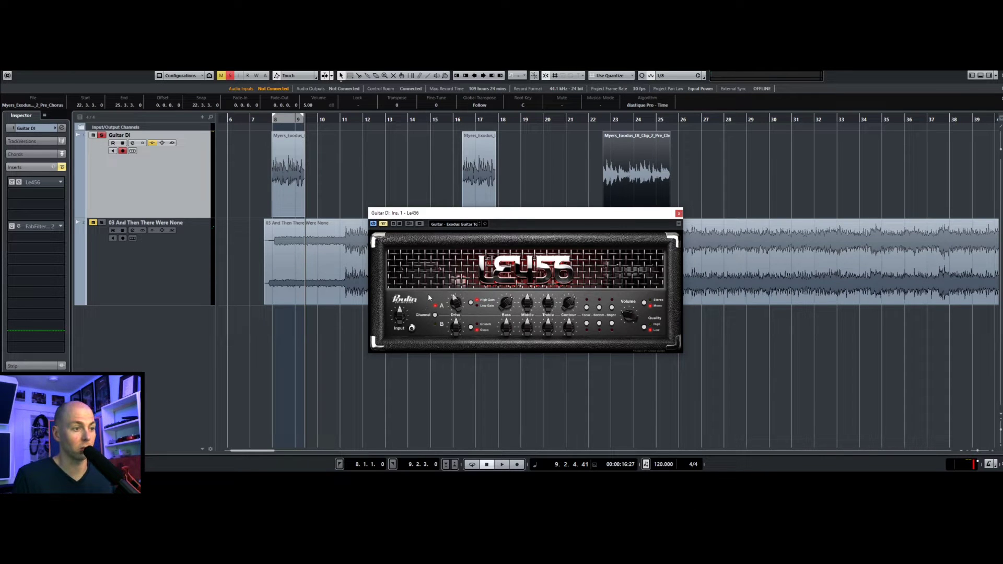
drag(435, 213, 375, 135)
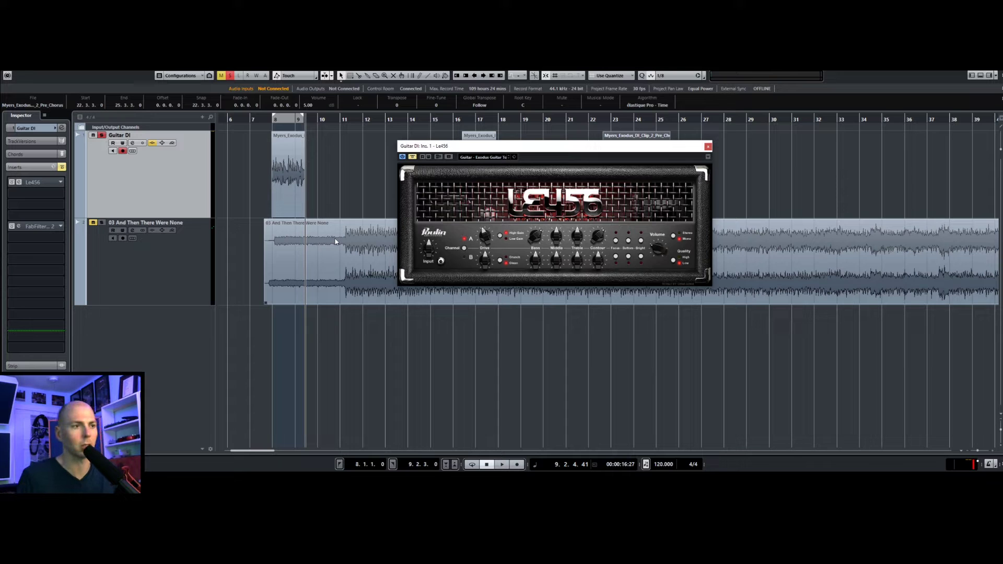
double_click(264, 116)
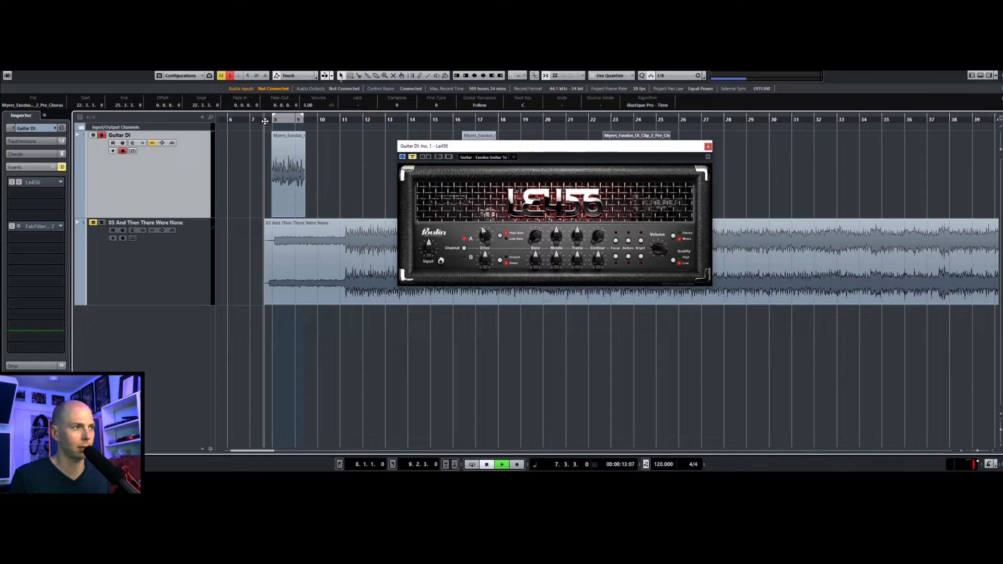
Switch the Le456 amp on, loop bars 8–9, and adjust its treble while comparing with the reference
click(413, 157)
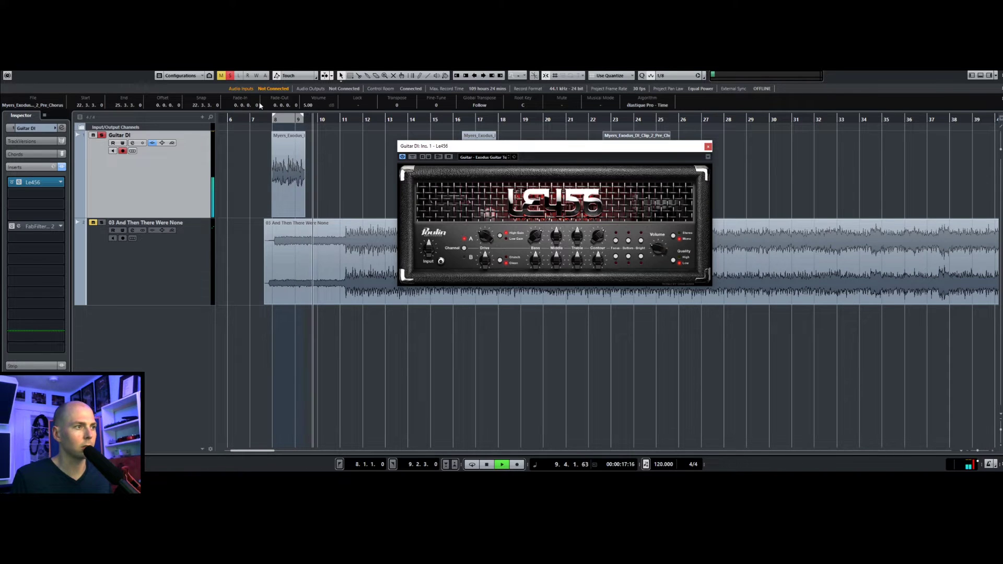
key(KP_Divide)
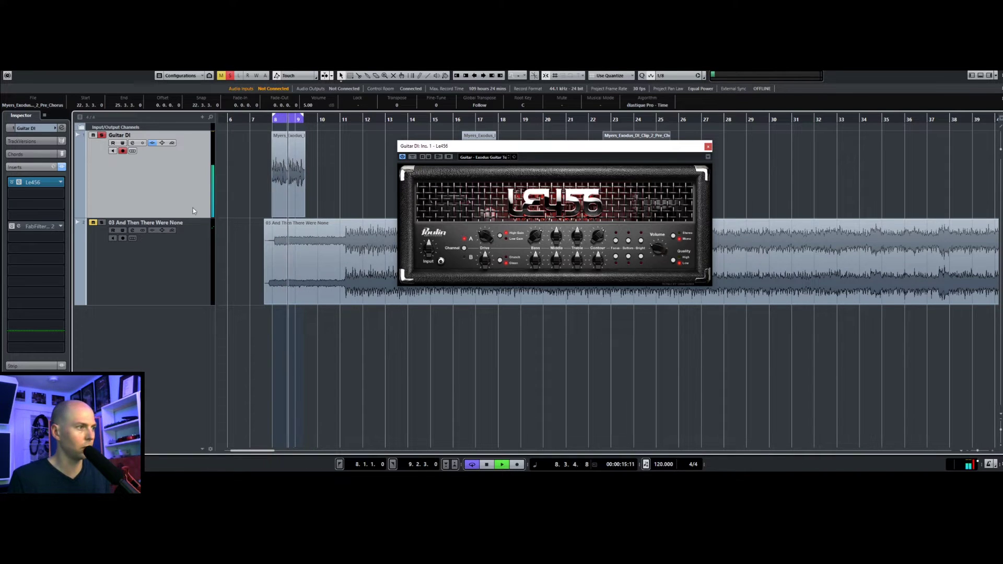
key(Down)
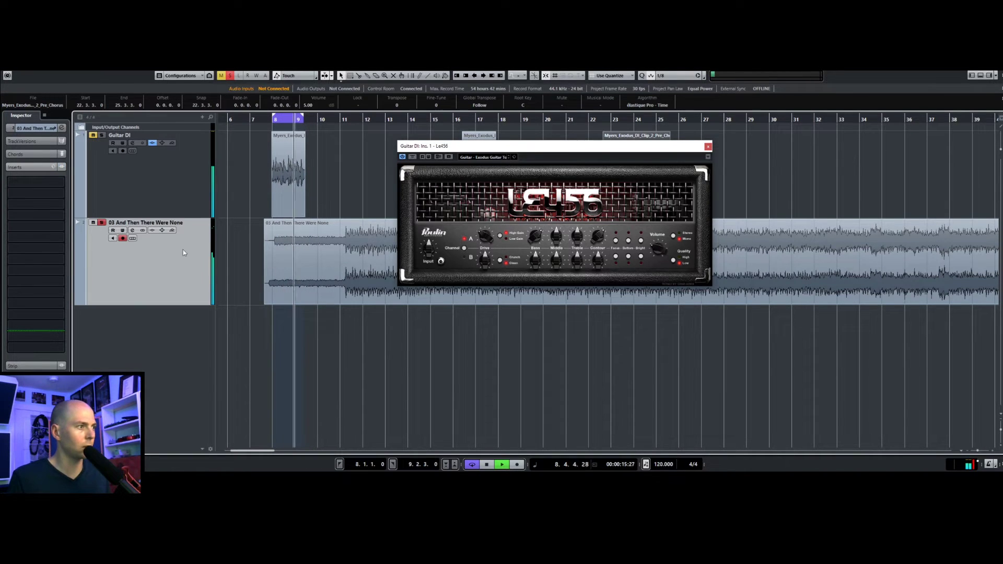
click(167, 182)
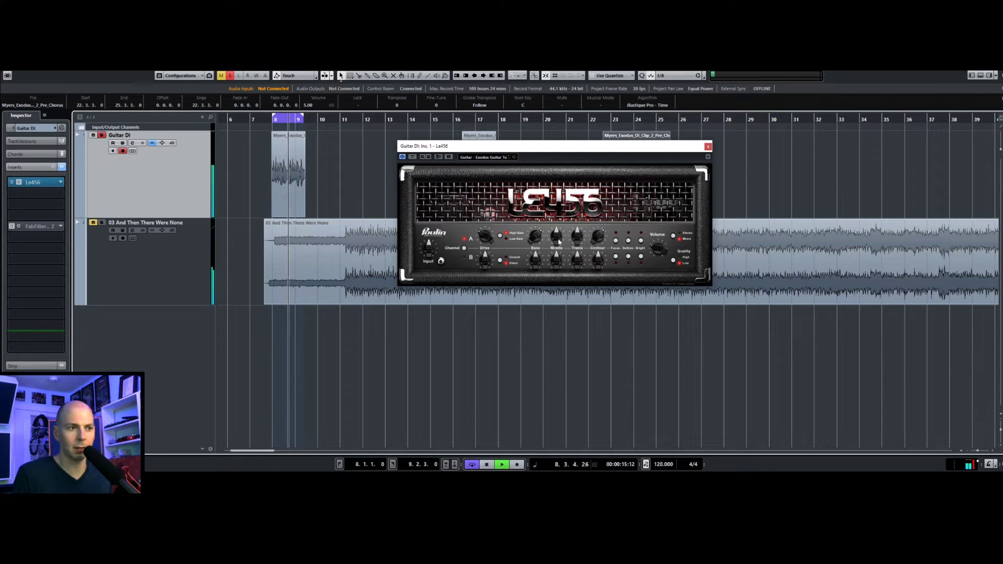
mouse_move(577, 236)
mouse_down()
mouse_move(574, 268)
mouse_move(580, 238)
mouse_move(576, 245)
mouse_up()
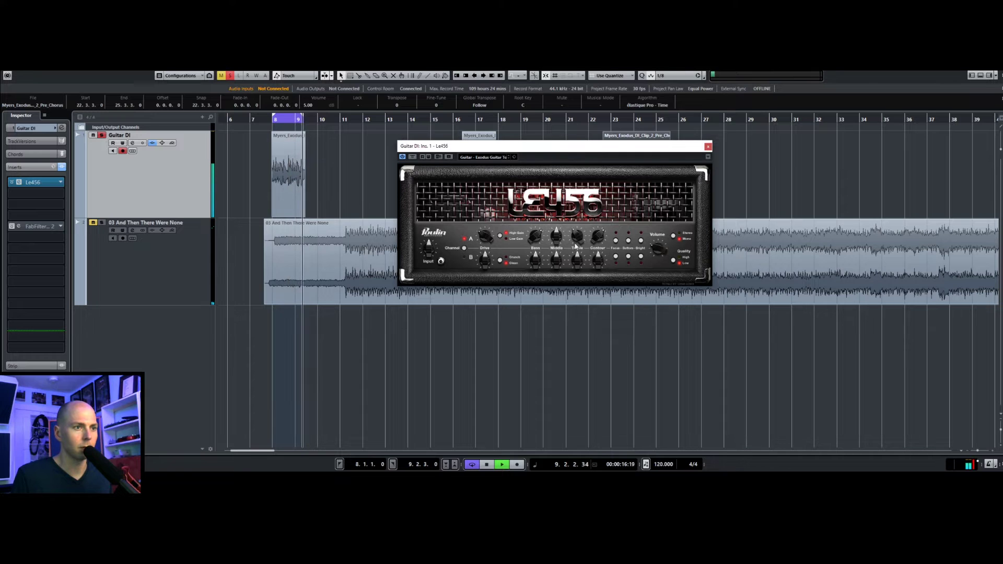
key(space)
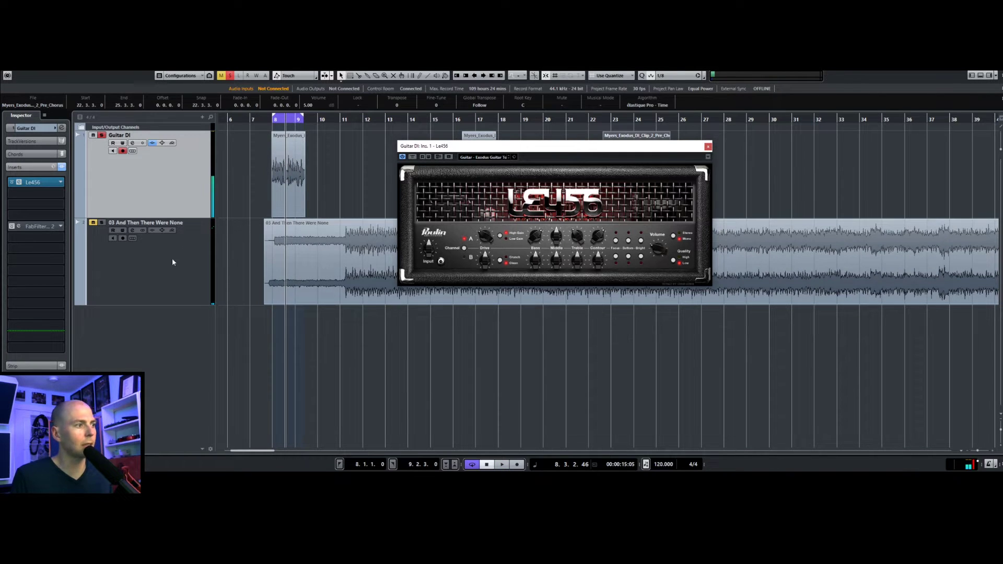
Compare the Guitar DI against the reference track again over the bars 8–9 loop
click(173, 262)
key(space)
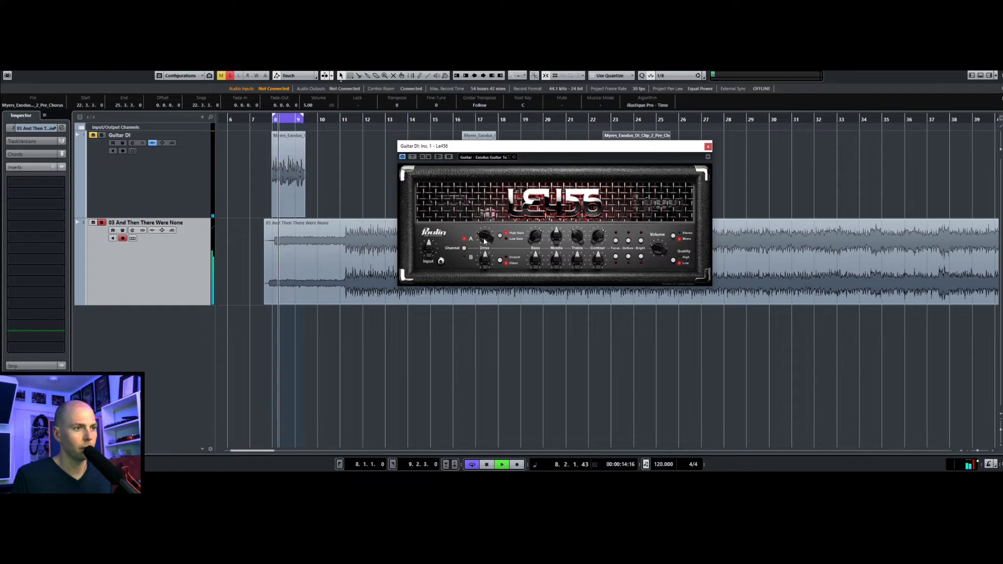
click(343, 201)
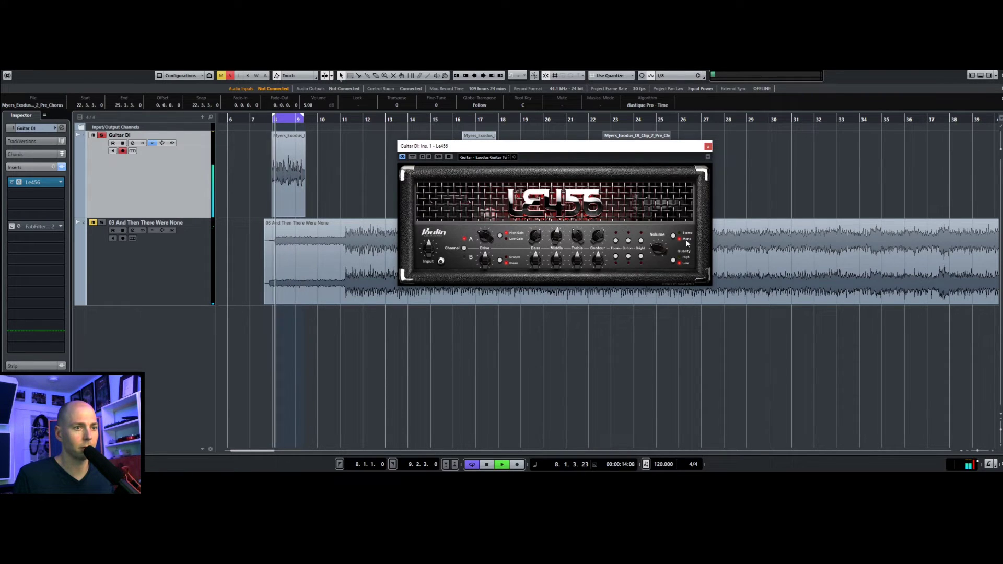
key(space)
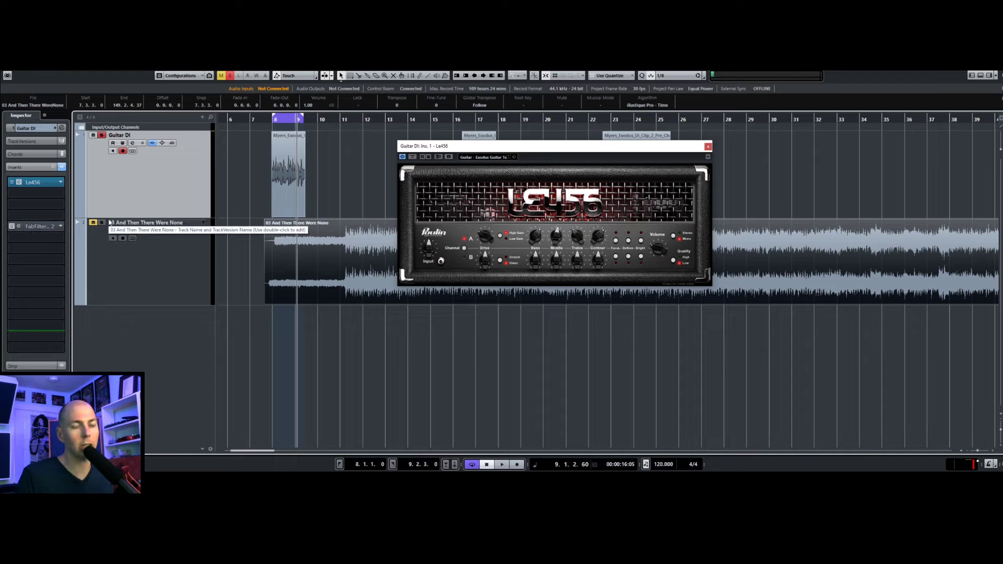
Close Le456, open FabFilter Pro-Q 2, and move it from insert slot 5 to slot 2
click(708, 146)
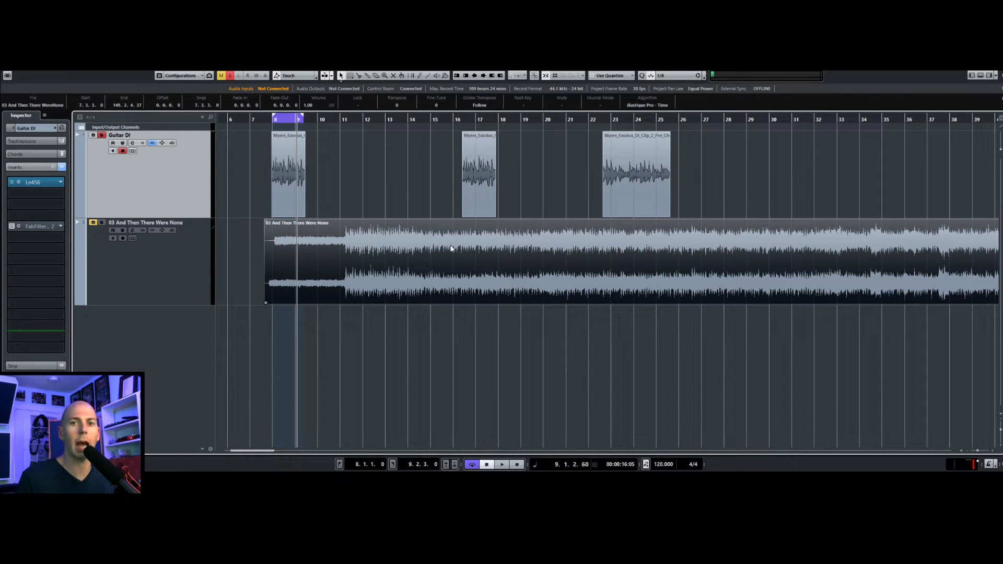
click(18, 227)
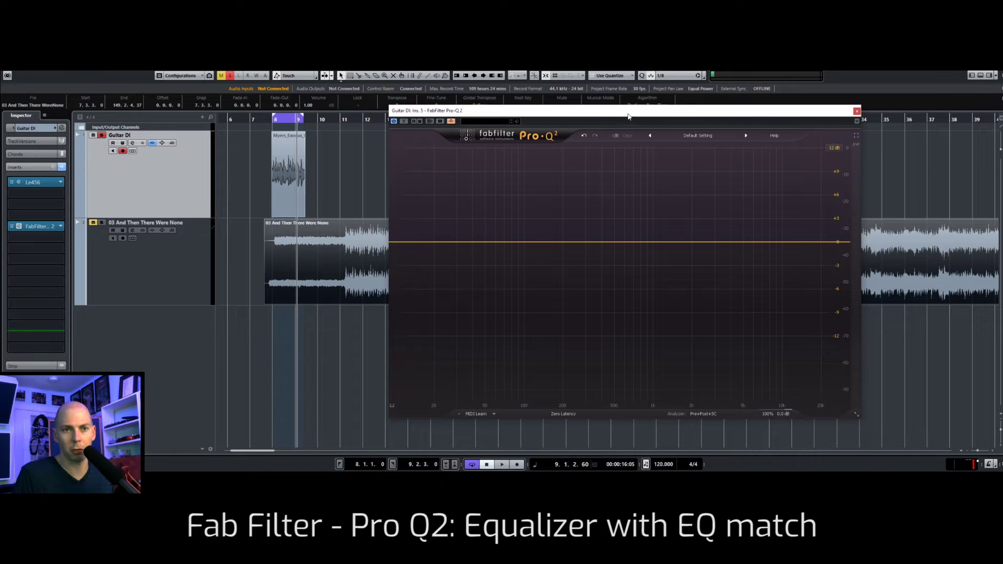
drag(628, 116, 639, 121)
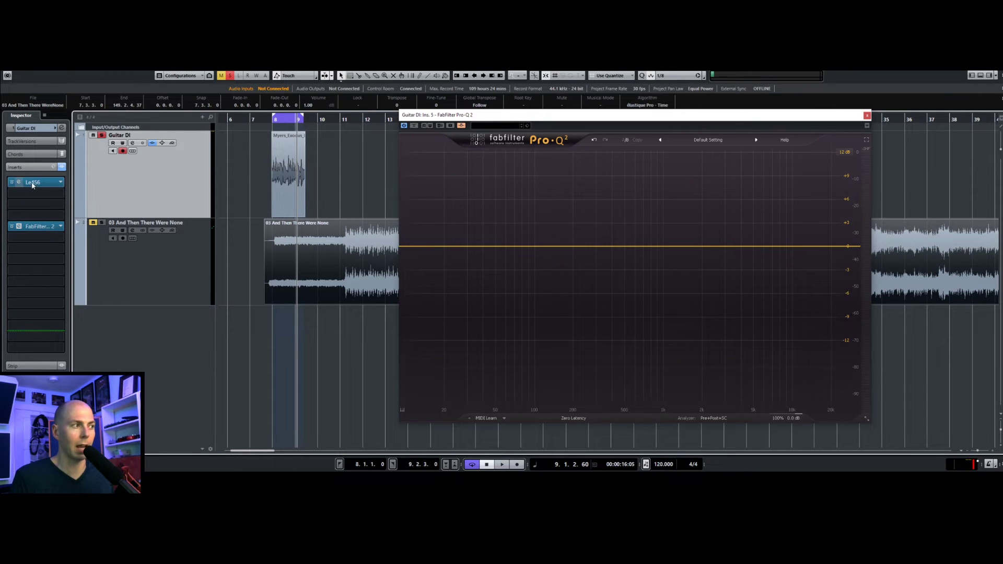
drag(31, 227, 26, 193)
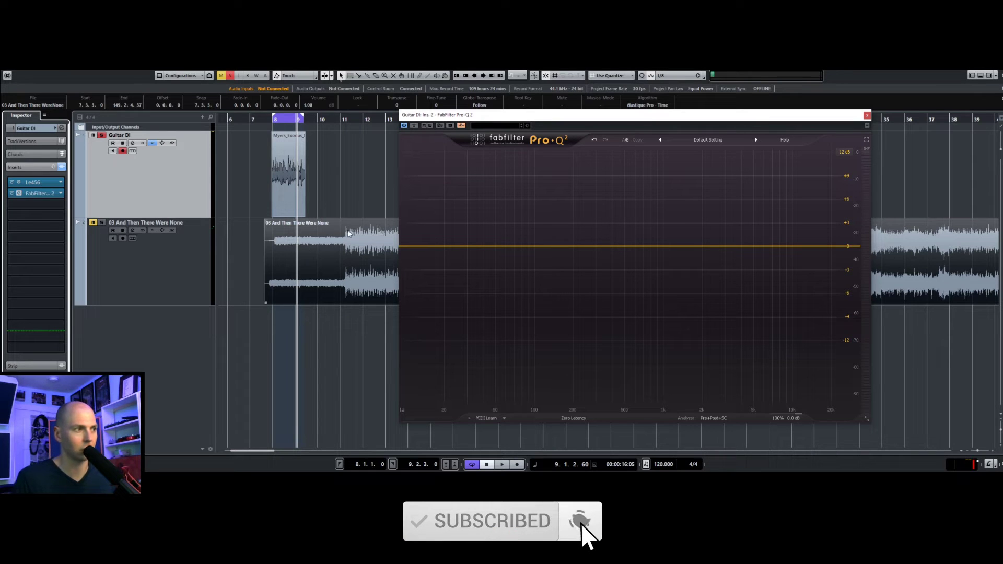
drag(548, 117, 591, 121)
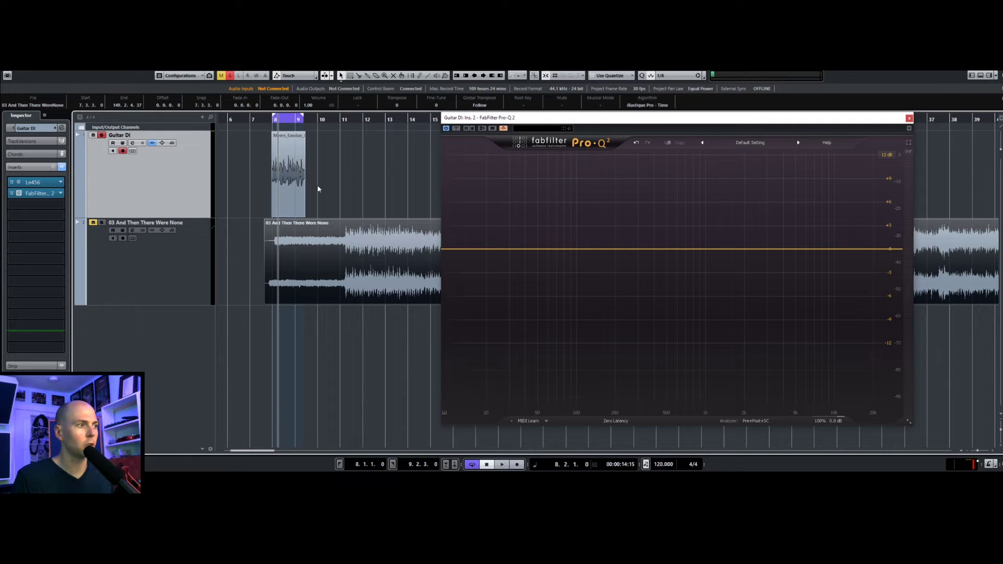
Activate Pro-Q 2's side-chain and route a send from the reference track into the Guitar DI side-chain
click(504, 129)
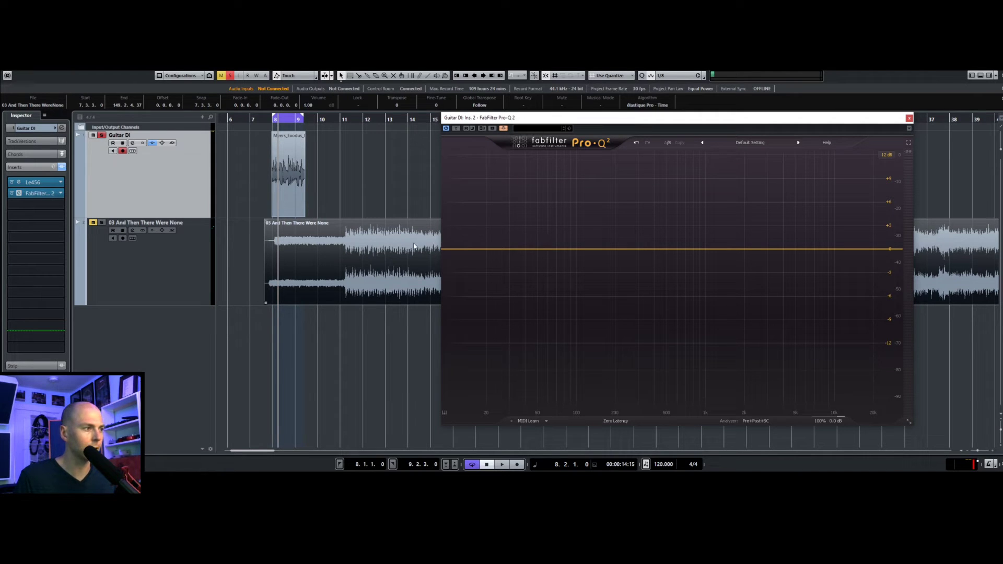
click(94, 246)
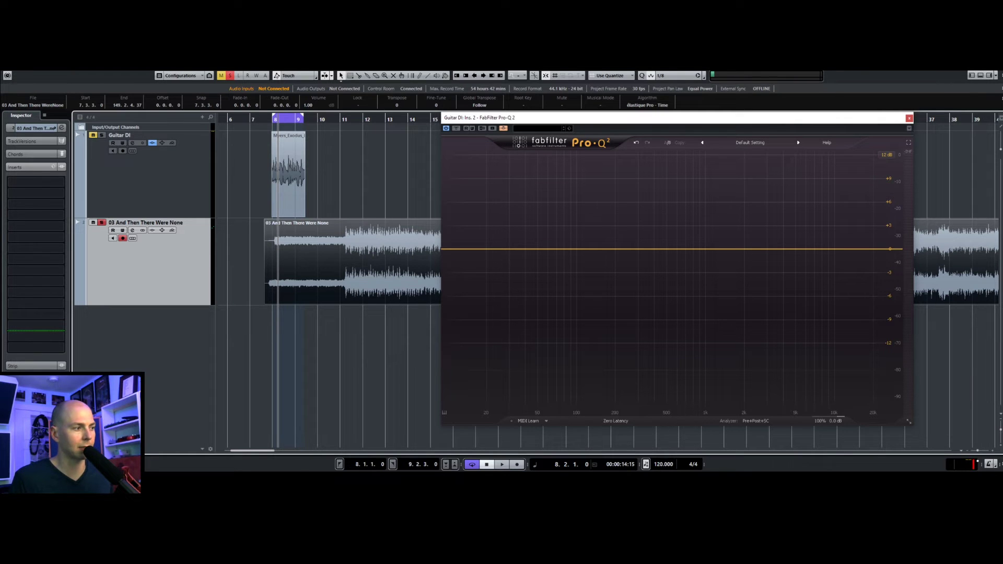
click(31, 167)
click(61, 225)
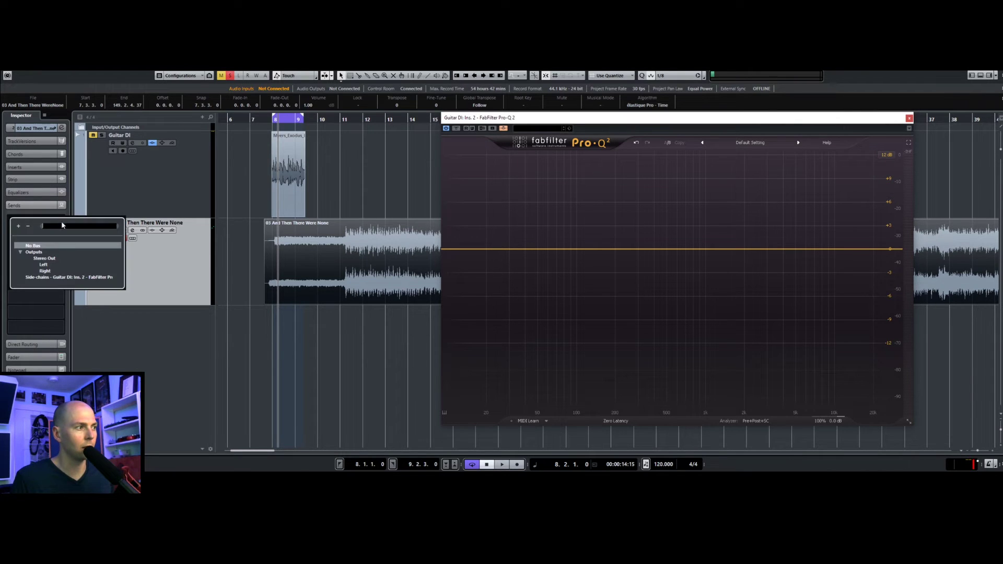
click(55, 271)
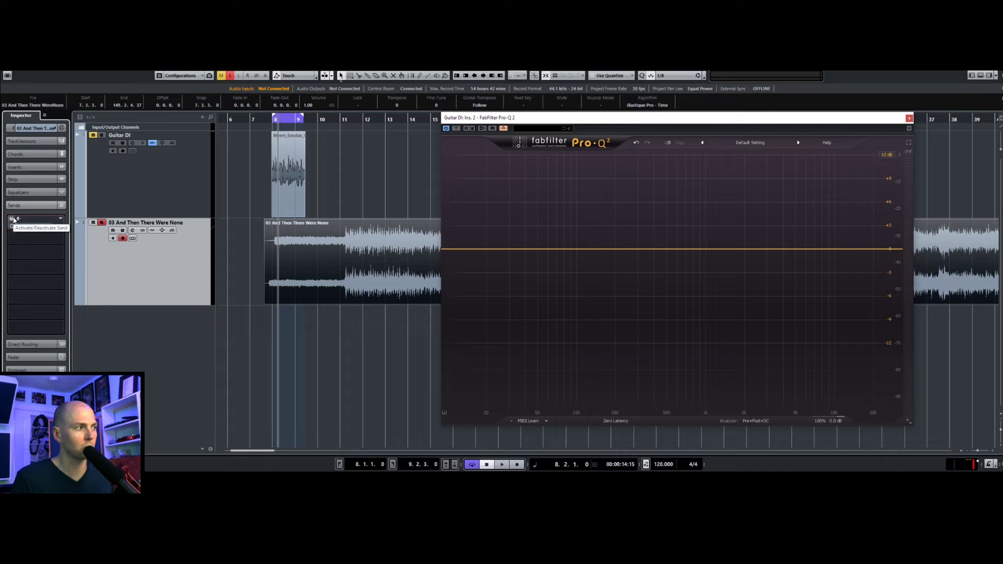
click(11, 219)
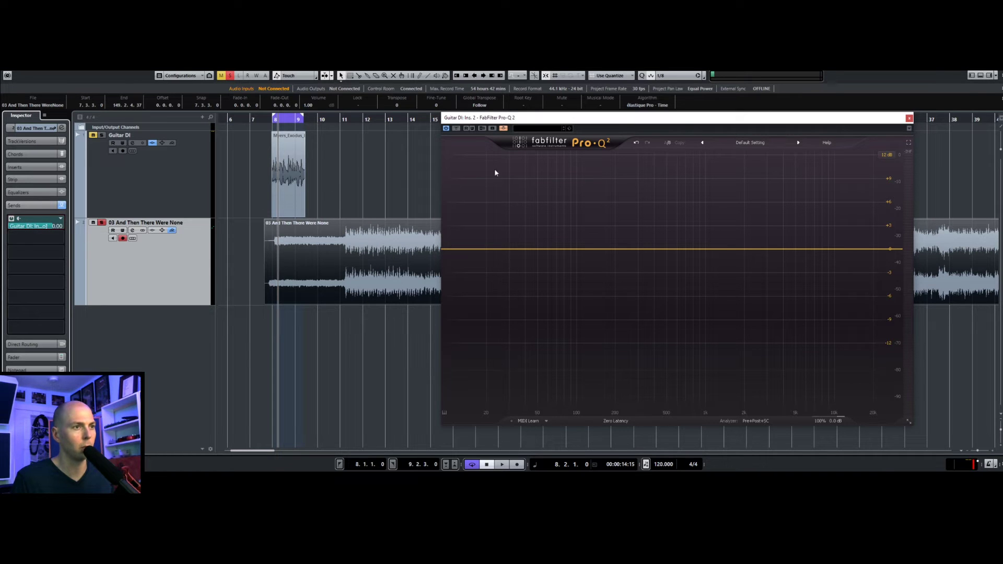
Open Pro-Q 2's analyzer options, start EQ Match, and show the Reference source list
click(754, 421)
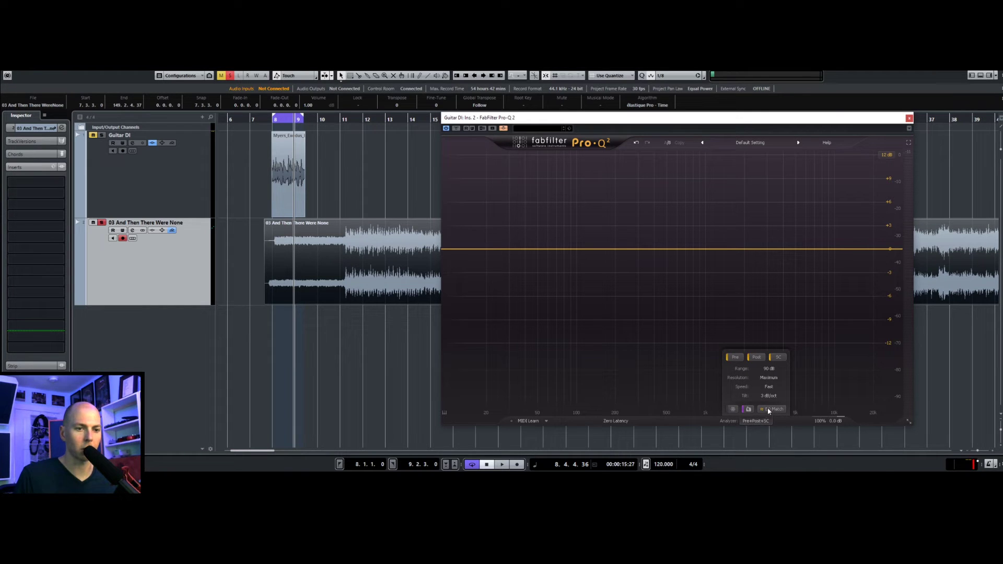
click(769, 410)
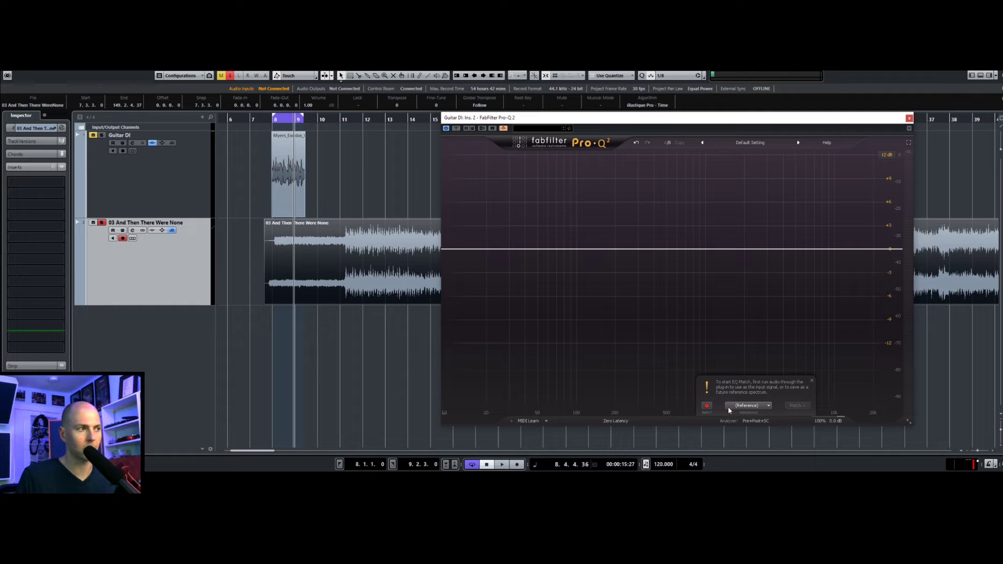
click(756, 404)
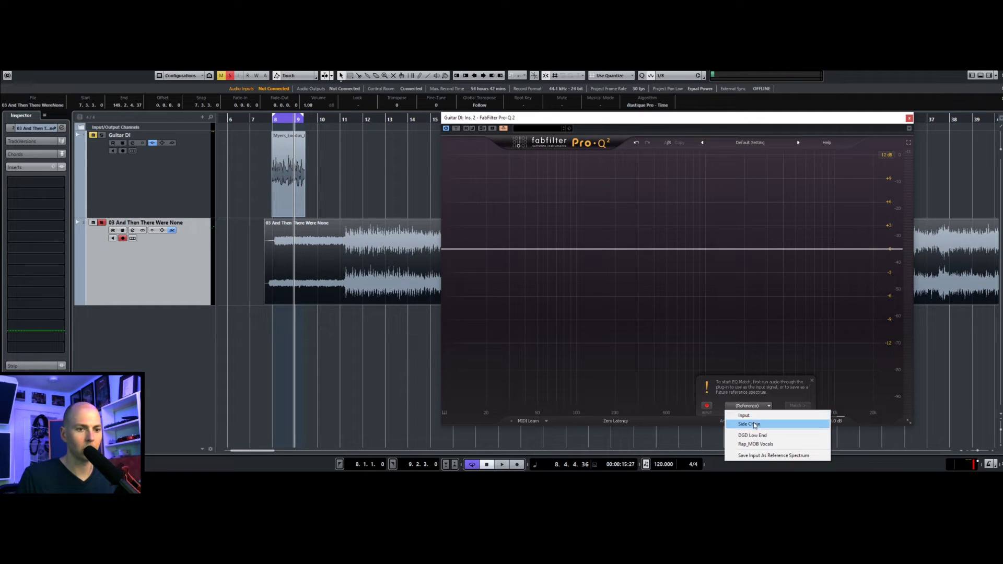
Set the EQ Match reference to Side Chain, solo Guitar DI, and play from bar 8
click(756, 424)
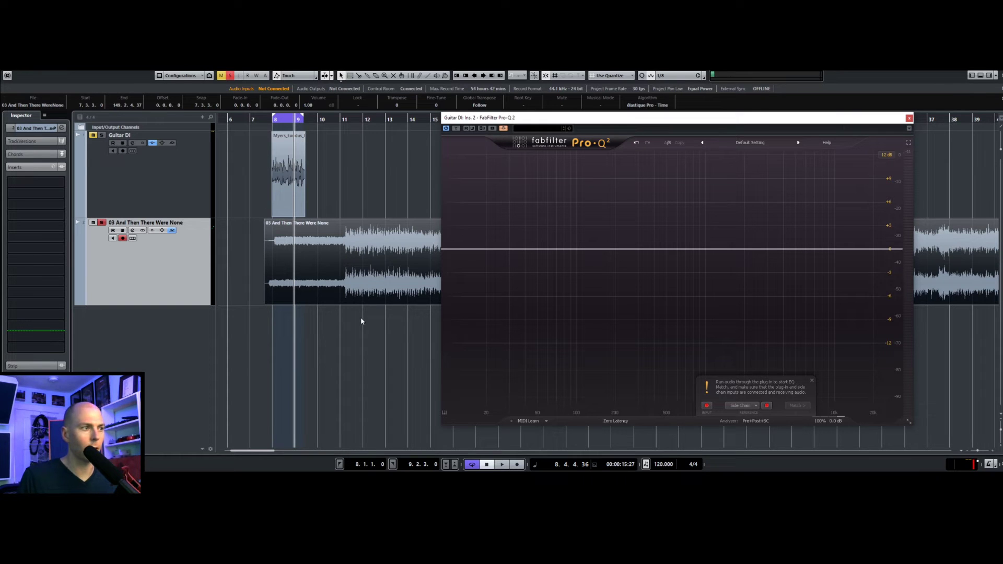
click(101, 136)
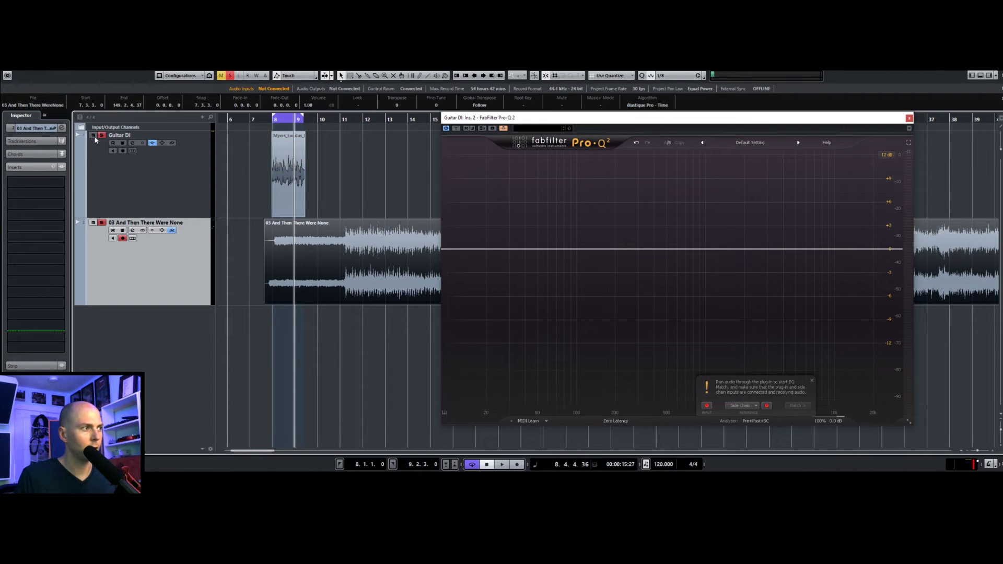
click(278, 119)
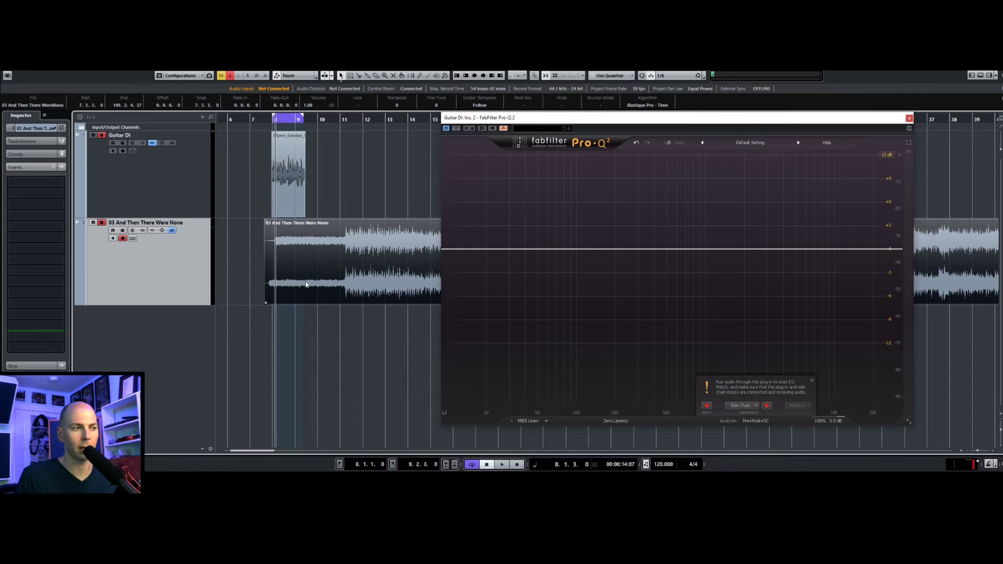
key(space)
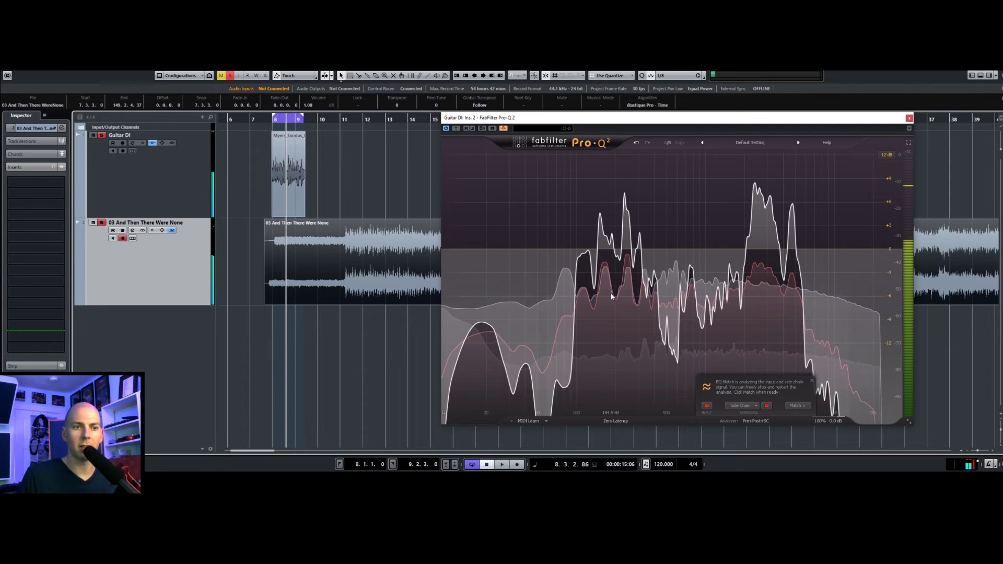
Stop and restart playback around bar 8 until EQ Match captures both guitar and reference spectra
key(space)
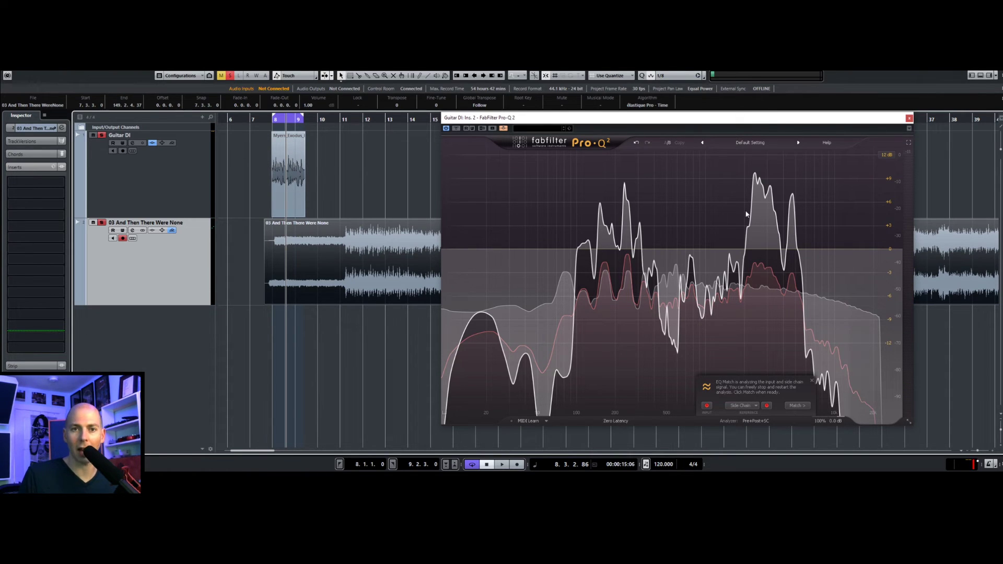
key(space)
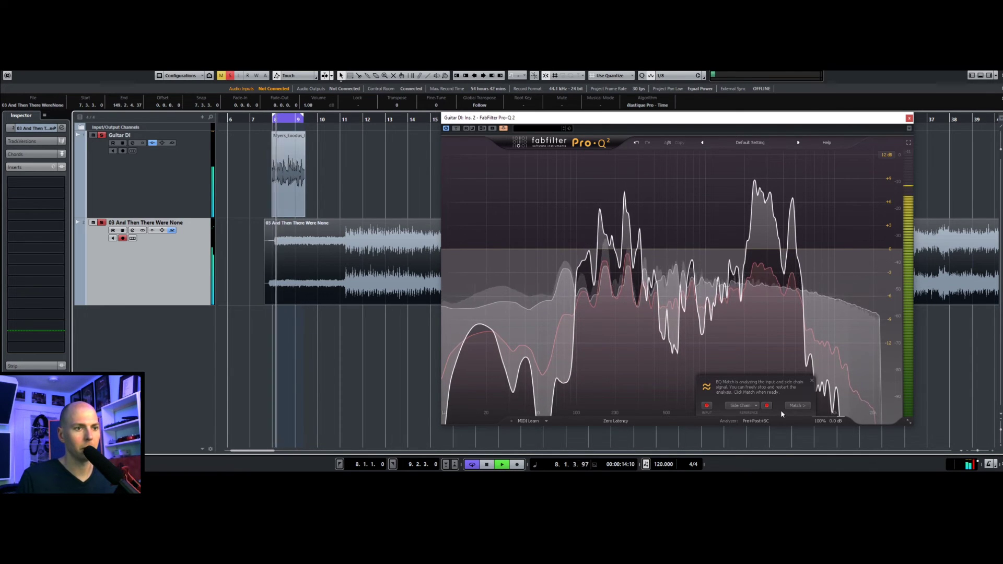
key(space)
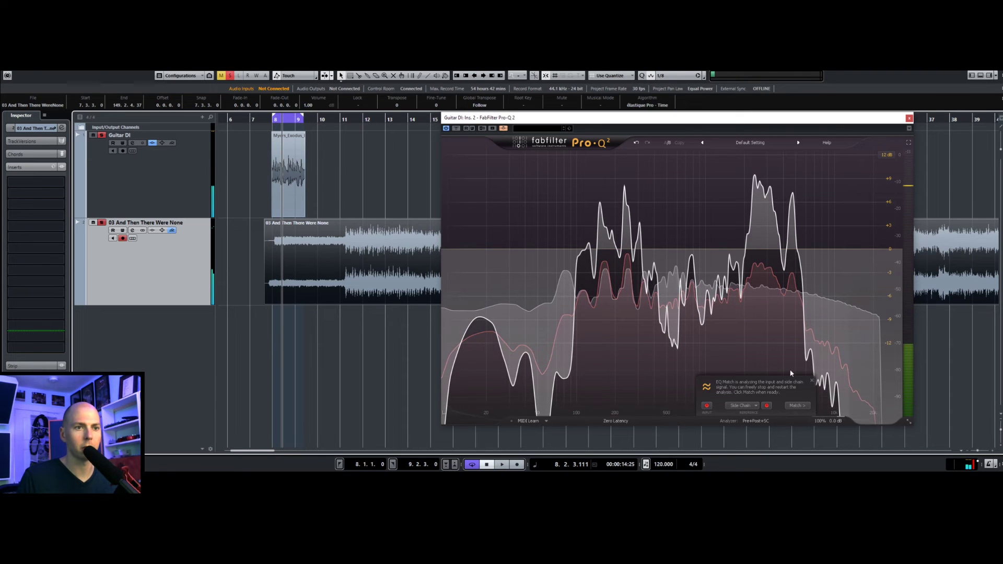
Compute the match curve, try band counts between 12 and 24, settle around 17, and accept
click(801, 408)
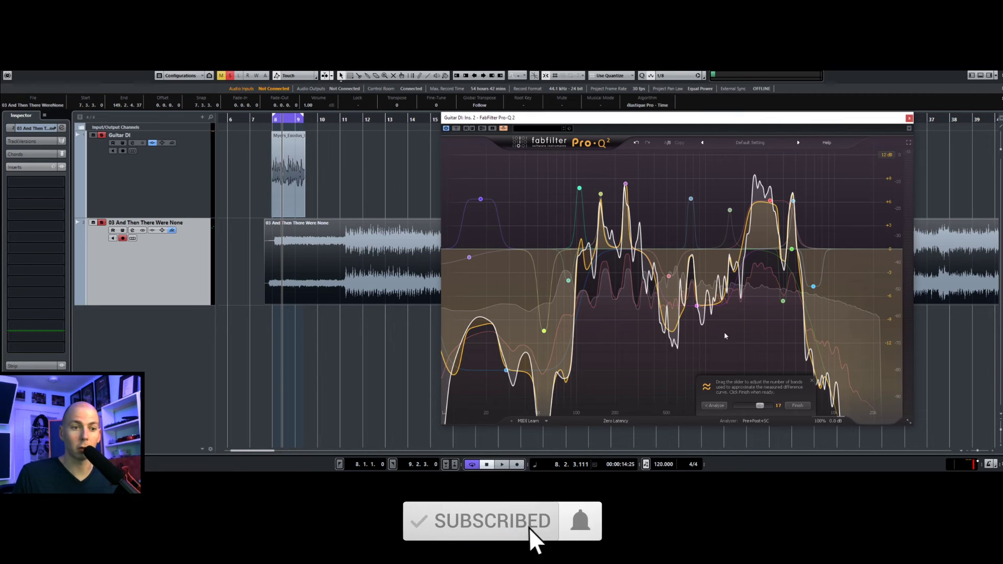
mouse_move(768, 411)
mouse_down()
mouse_move(756, 414)
mouse_move(777, 412)
mouse_up()
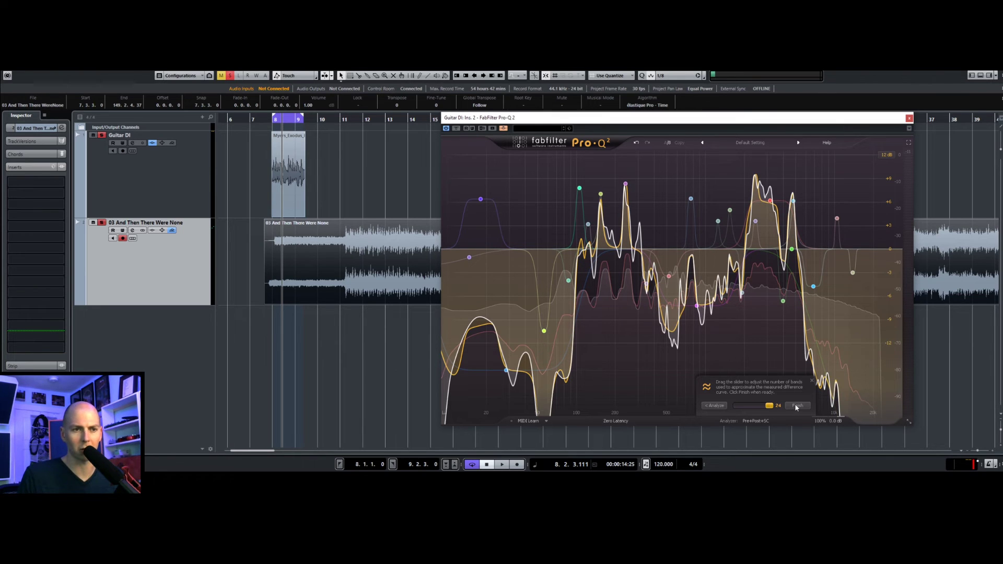
drag(769, 406, 763, 415)
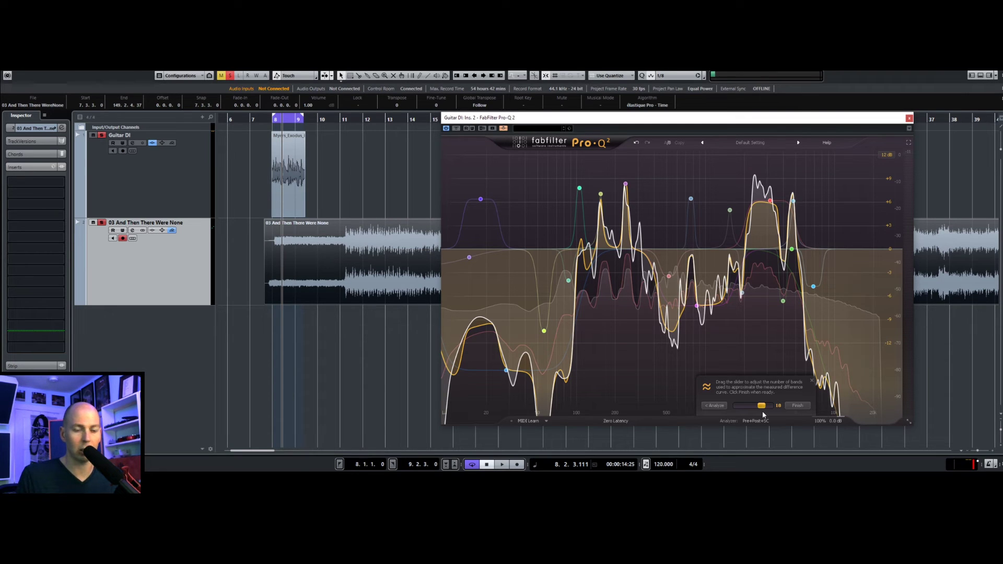
drag(763, 414, 769, 409)
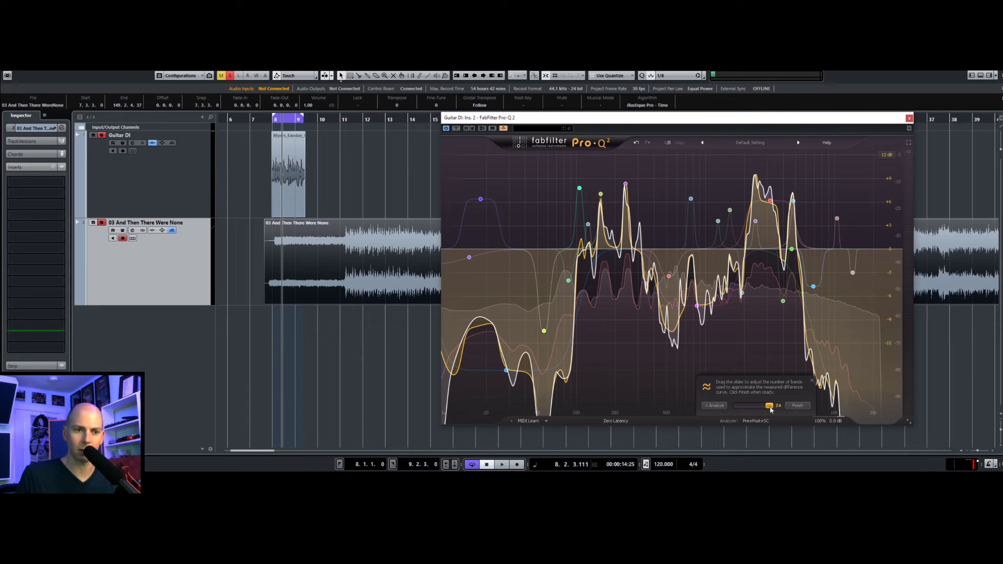
drag(769, 407, 766, 408)
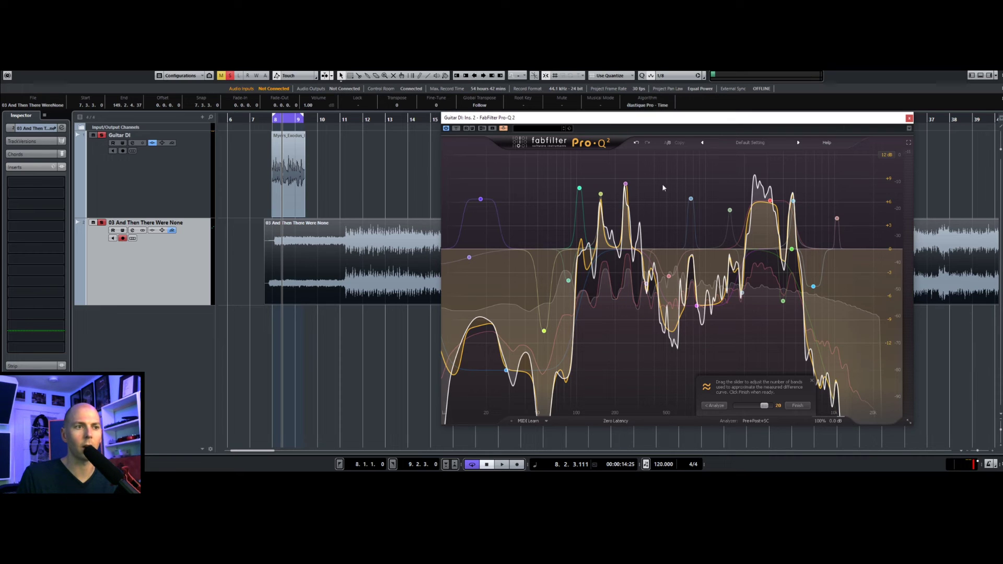
click(798, 406)
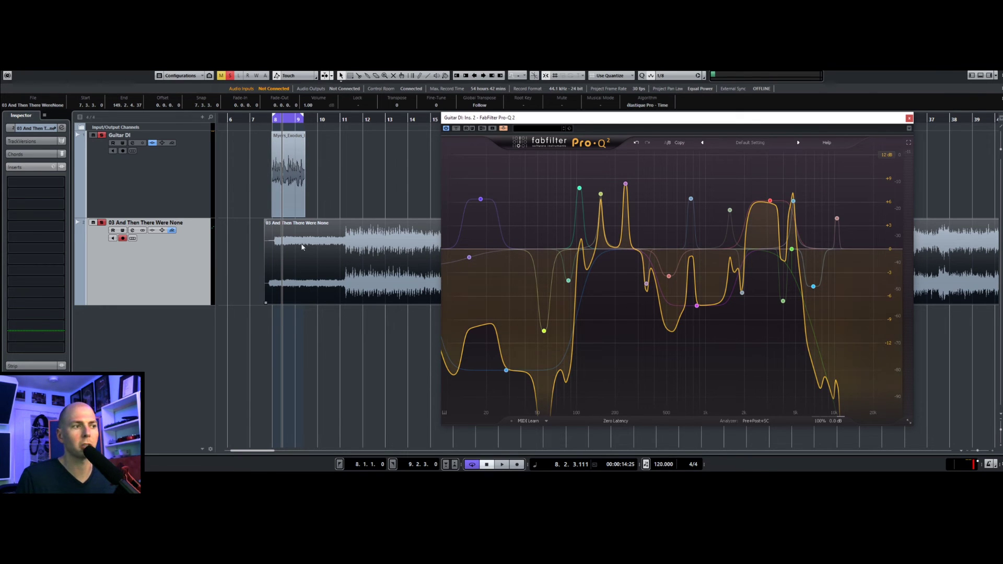
Play back, alternating between Guitar DI and reference tracks to compare, then select the guitar clip near bar 8
click(193, 188)
key(space)
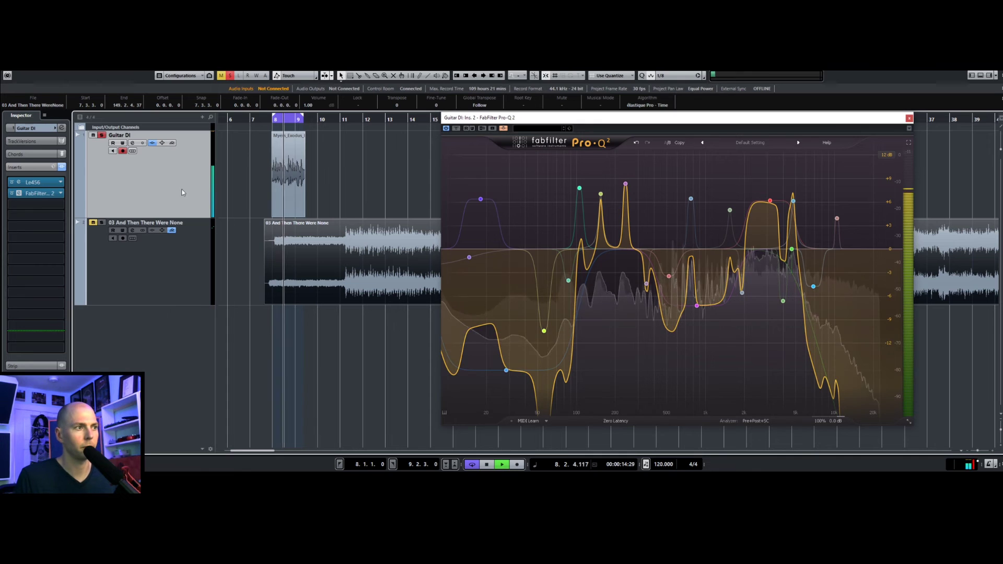
click(196, 280)
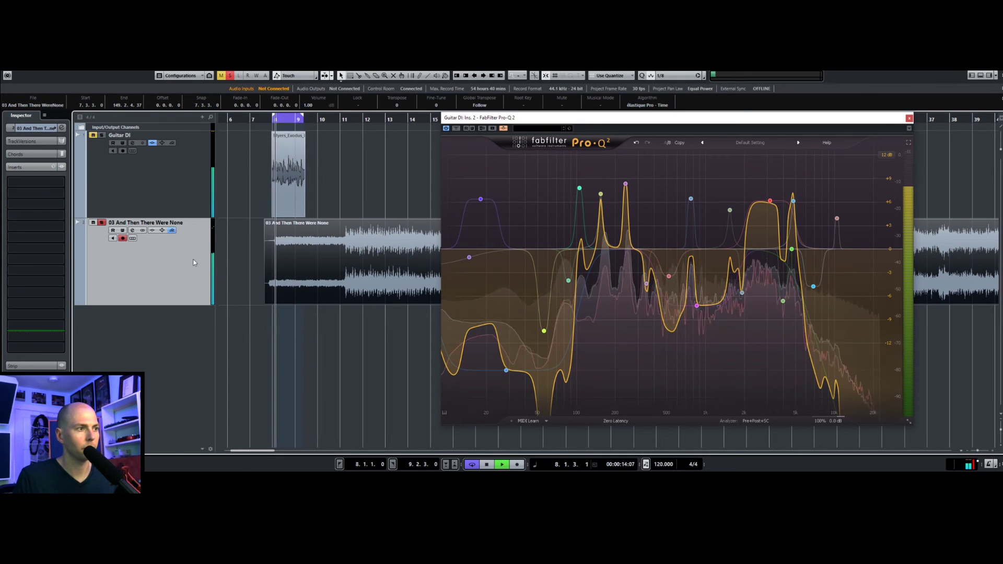
click(182, 189)
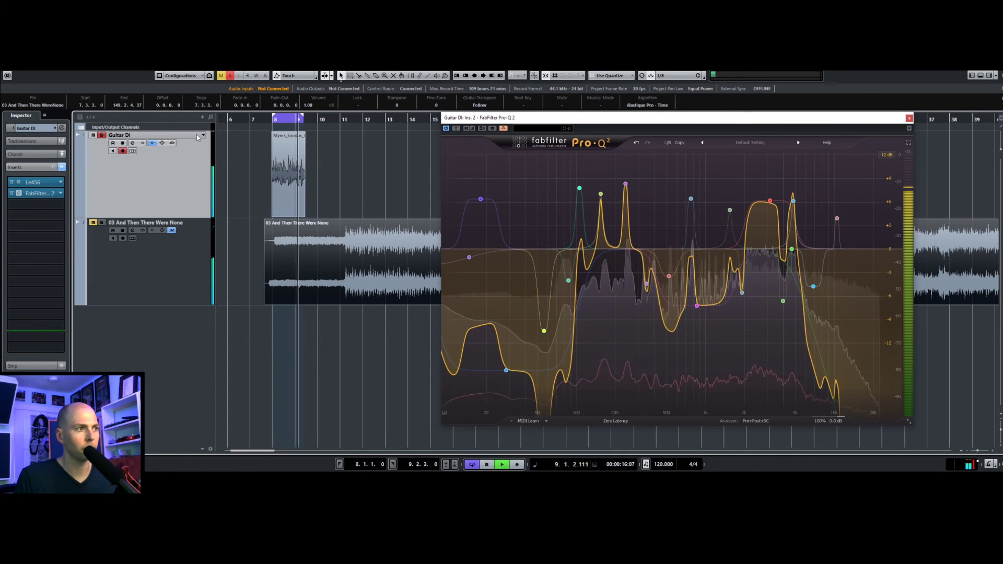
click(196, 252)
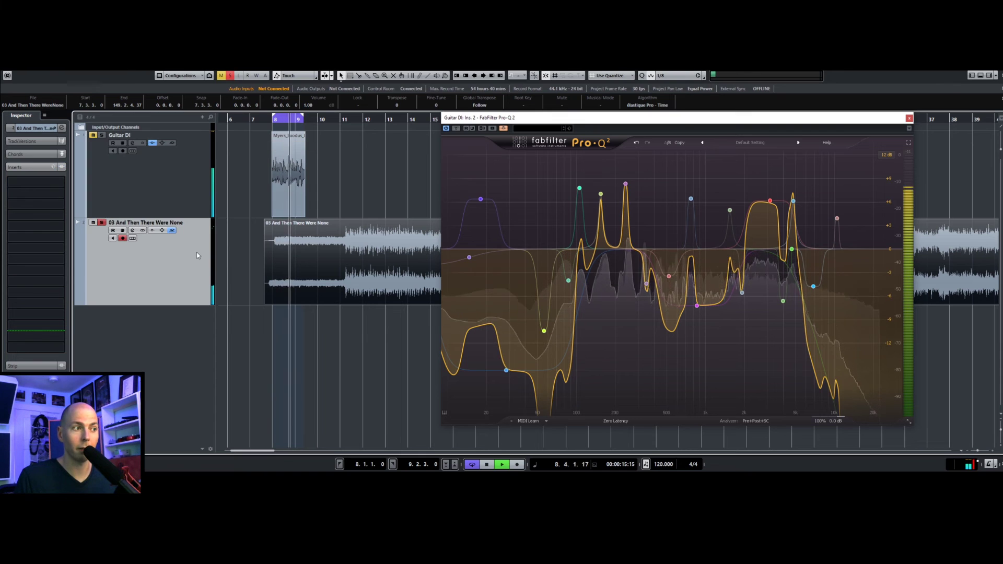
click(188, 214)
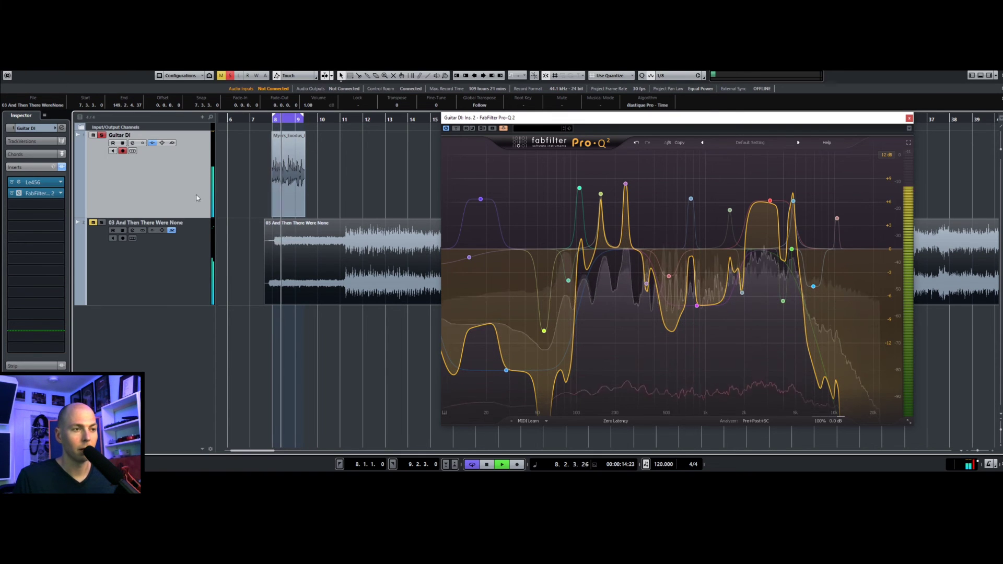
key(space)
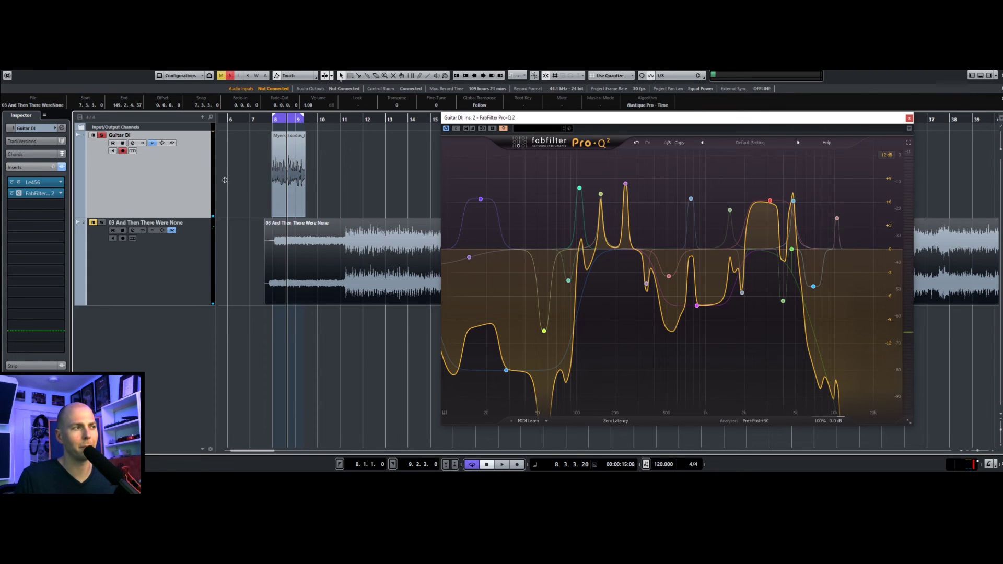
click(296, 171)
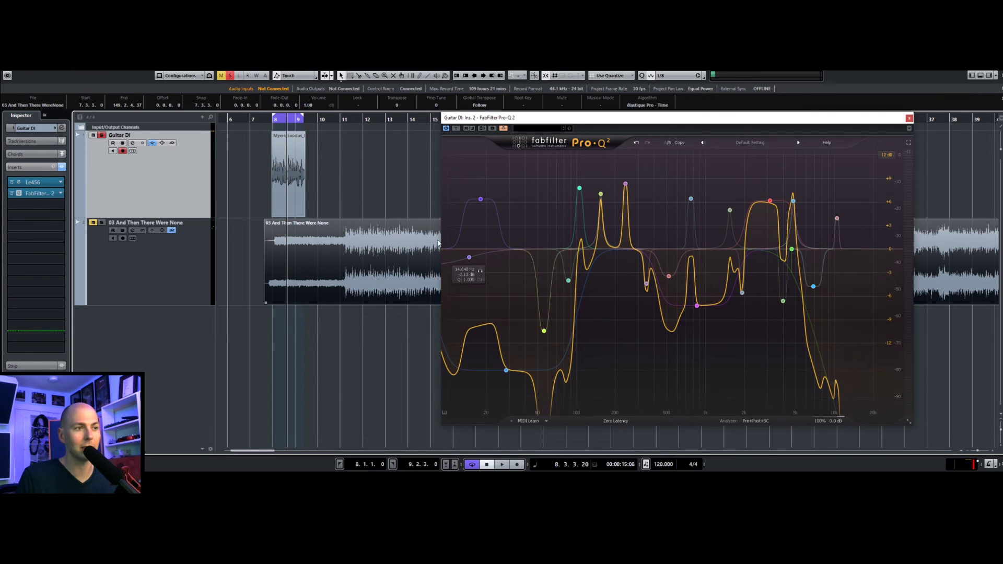
key(space)
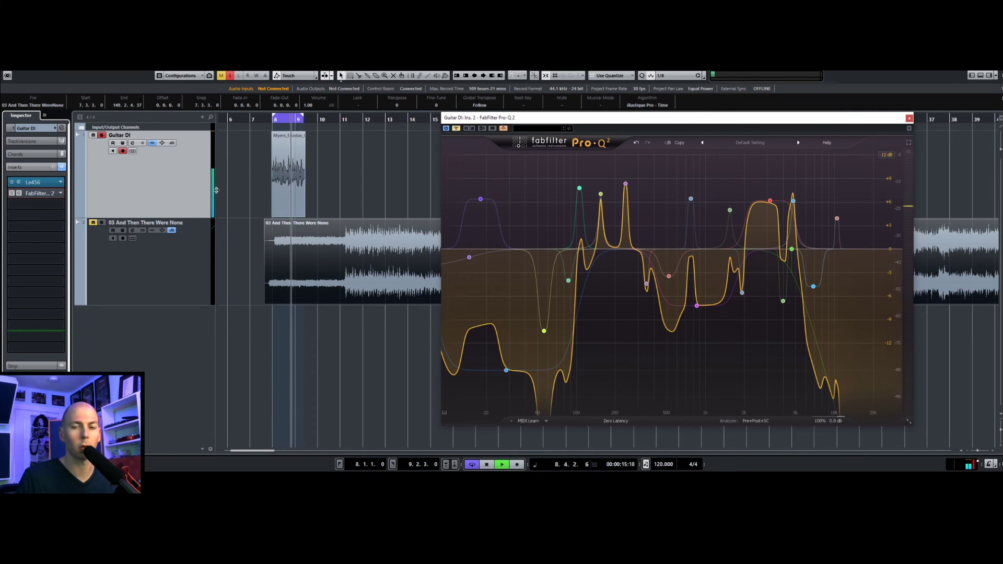
click(12, 194)
click(12, 193)
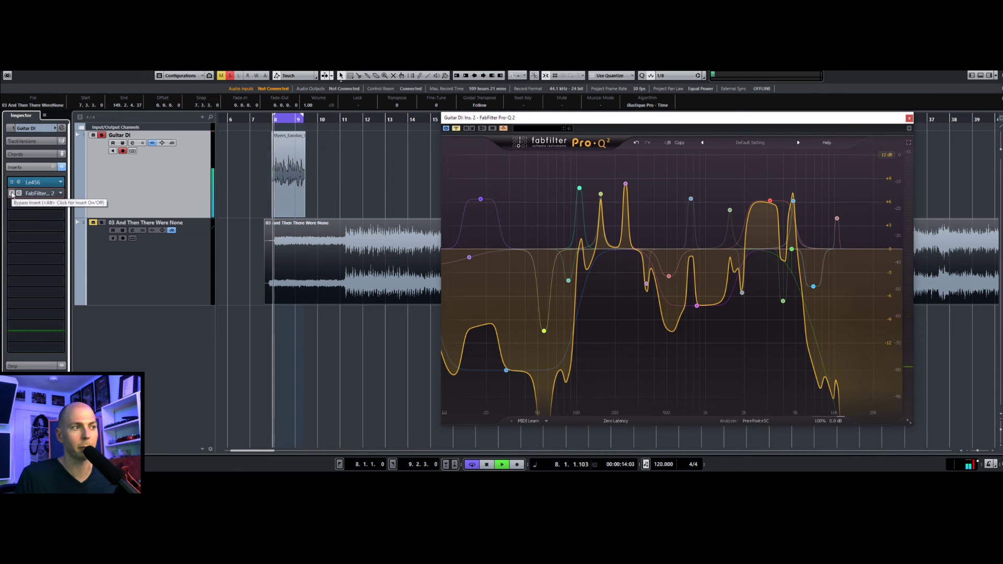
click(12, 194)
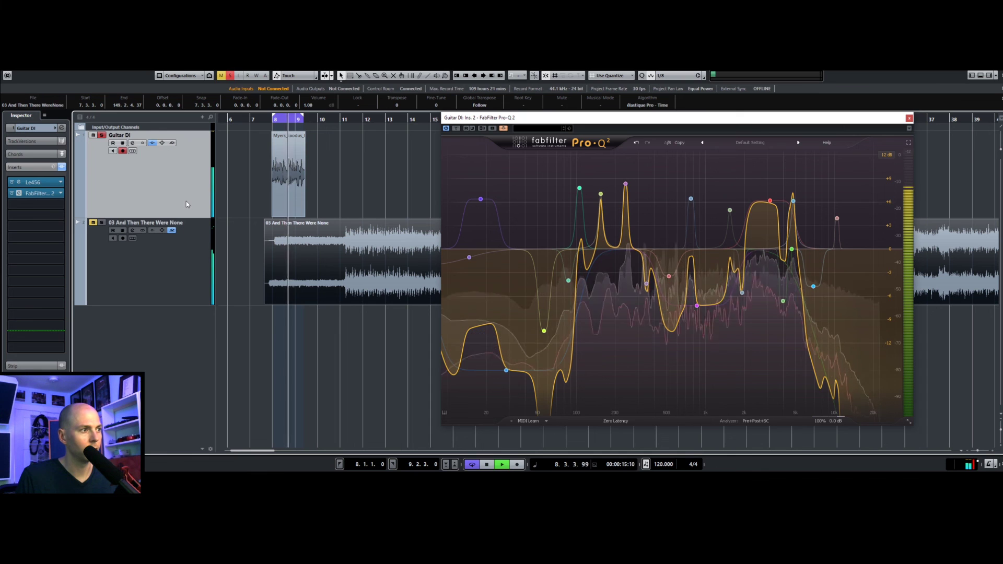
key(space)
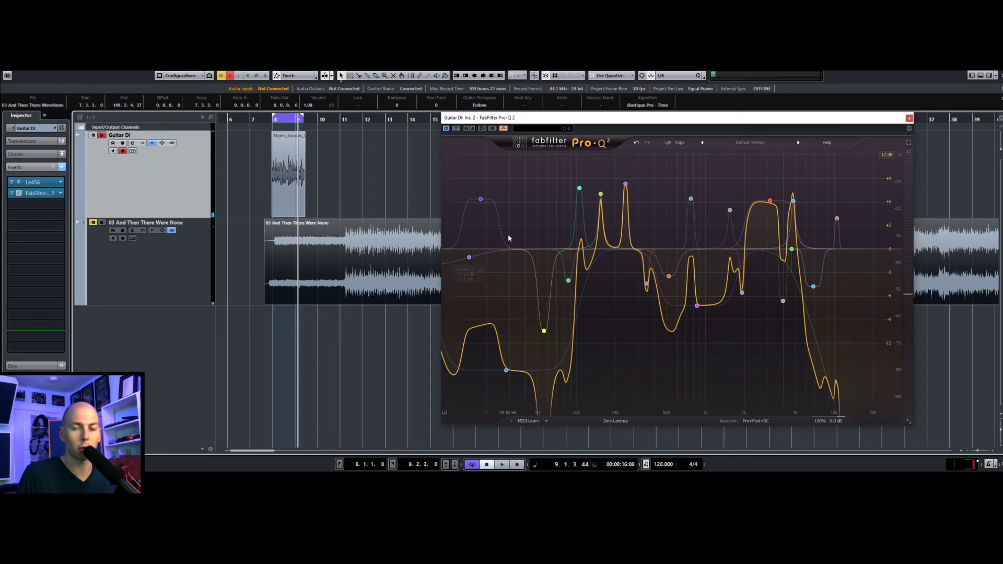